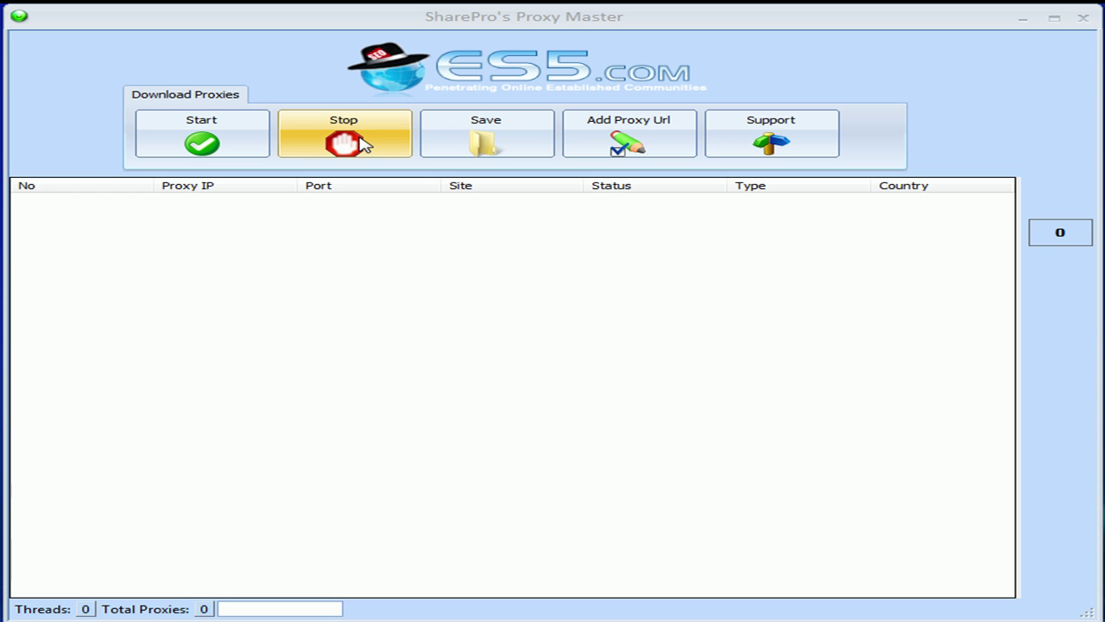
Check the choices offered for saving the proxies, then close them without saving
left_click(469, 135)
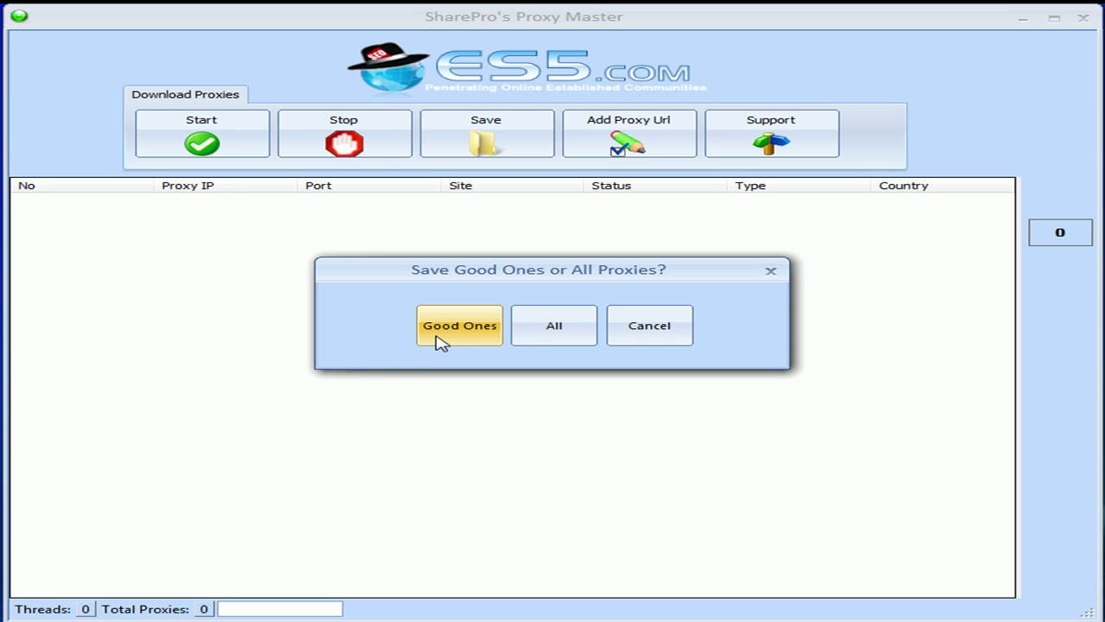
left_click(656, 325)
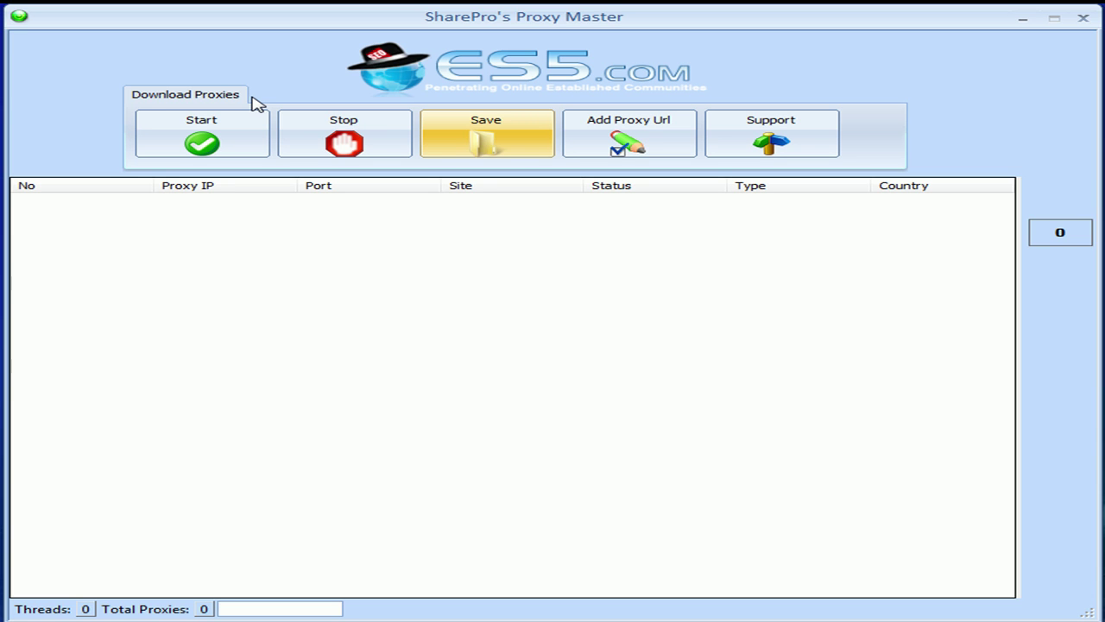
Start downloading the proxy list and bring up the proxy testing controls
left_click(217, 132)
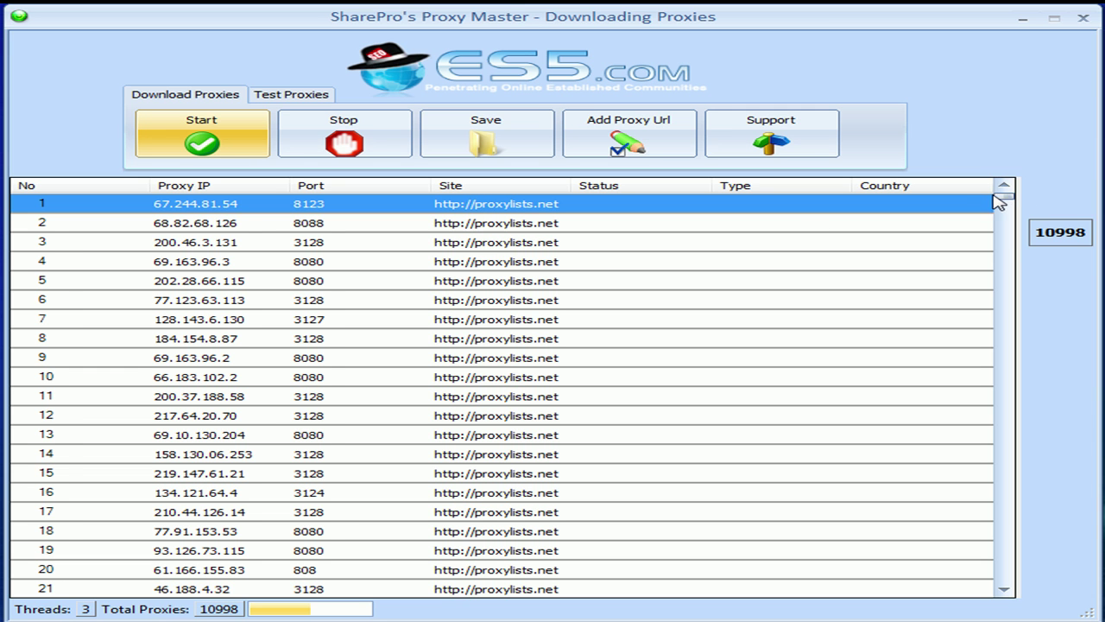
mouse_move(1004, 198)
left_mouse_down()
mouse_move(969, 390)
mouse_move(987, 504)
mouse_move(982, 569)
mouse_move(993, 587)
mouse_move(1006, 181)
left_mouse_up()
left_click(292, 96)
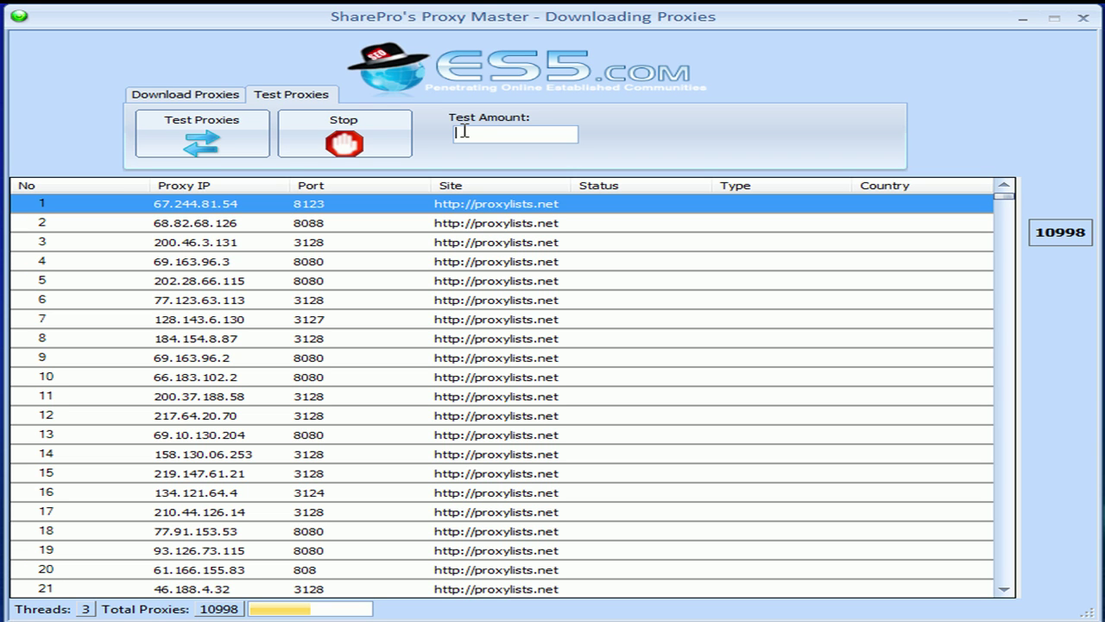
type("10000")
key("BackSpace")
key("BackSpace")
key("BackSpace")
key("BackSpace")
key("BackSpace")
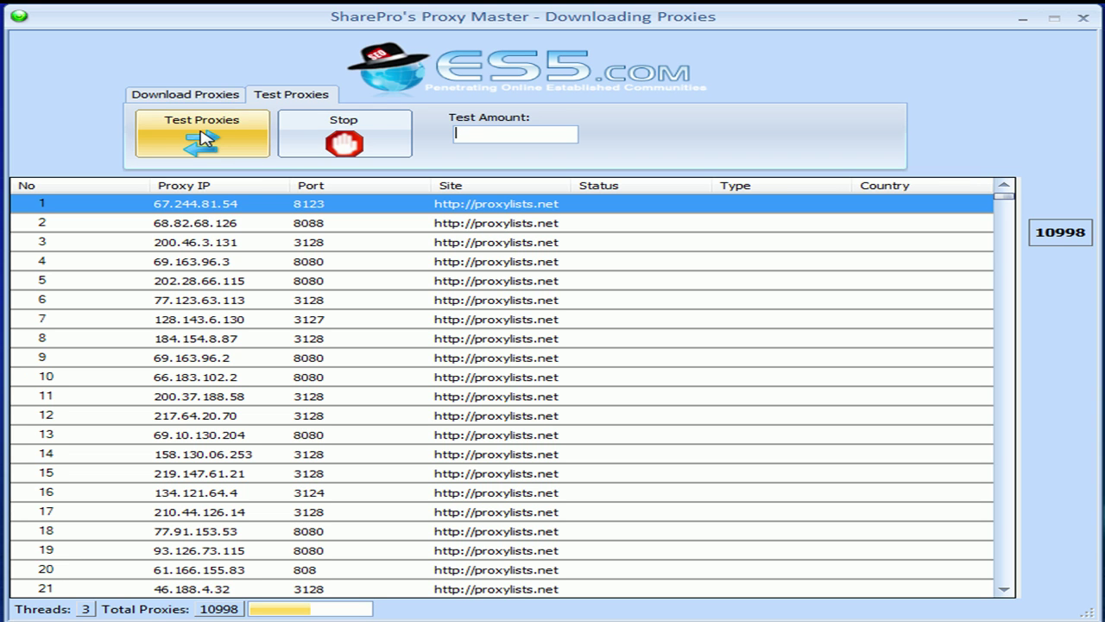
Start testing the downloaded proxies with the test amount left empty
left_click(201, 138)
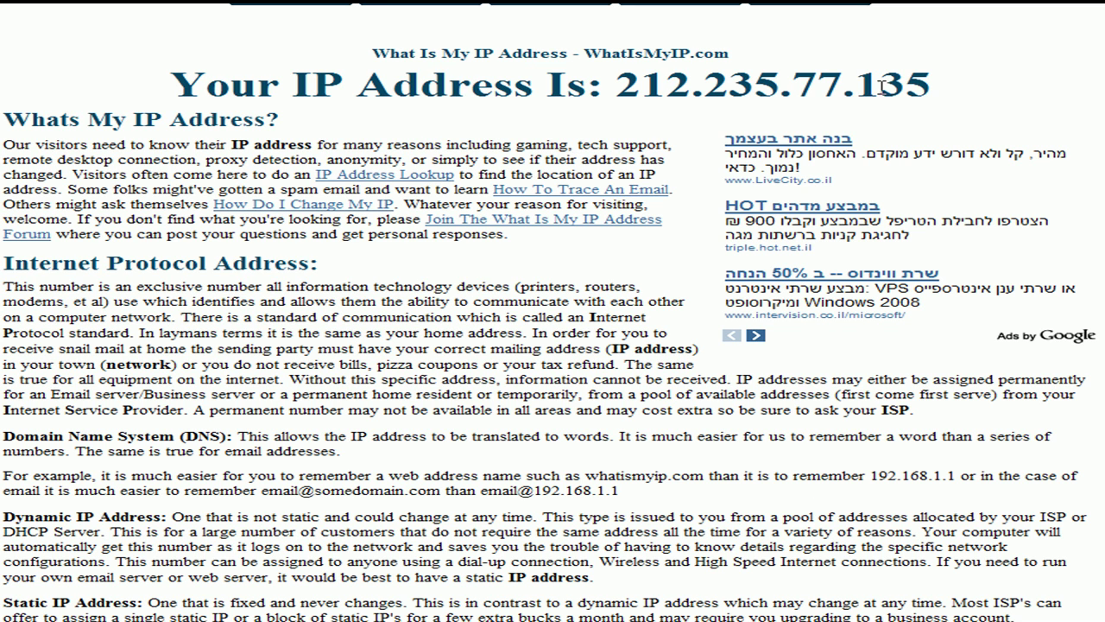
In Firefox, highlight the reported IP address and set the manual HTTP proxy to 77.123.63.113 with port 3128
left_click_drag(948, 93, 173, 96)
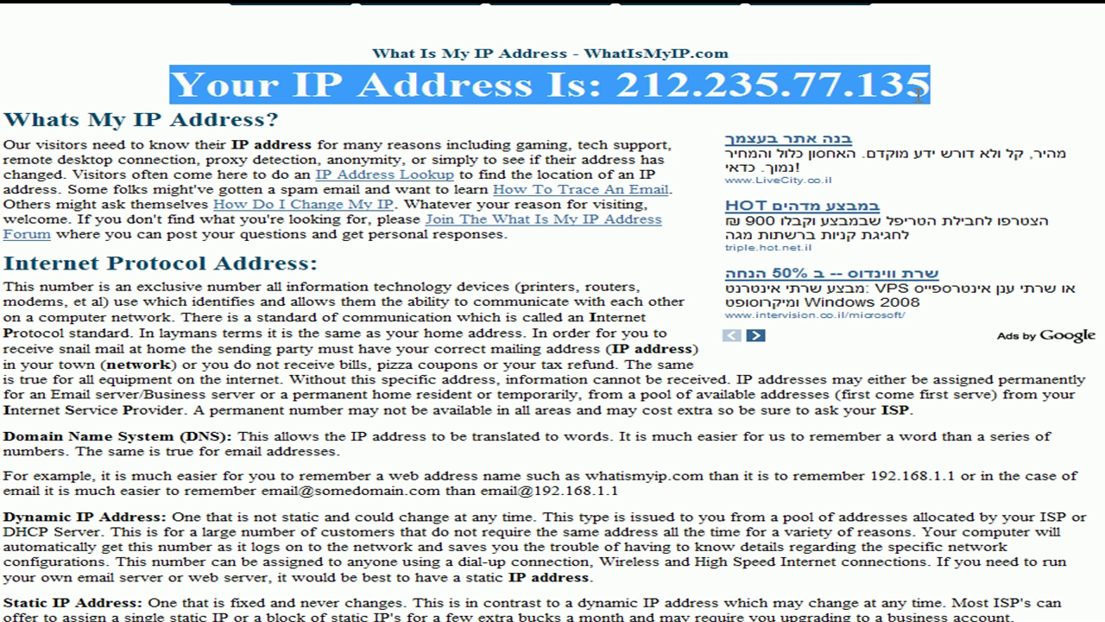
key("alt+t")
key("o")
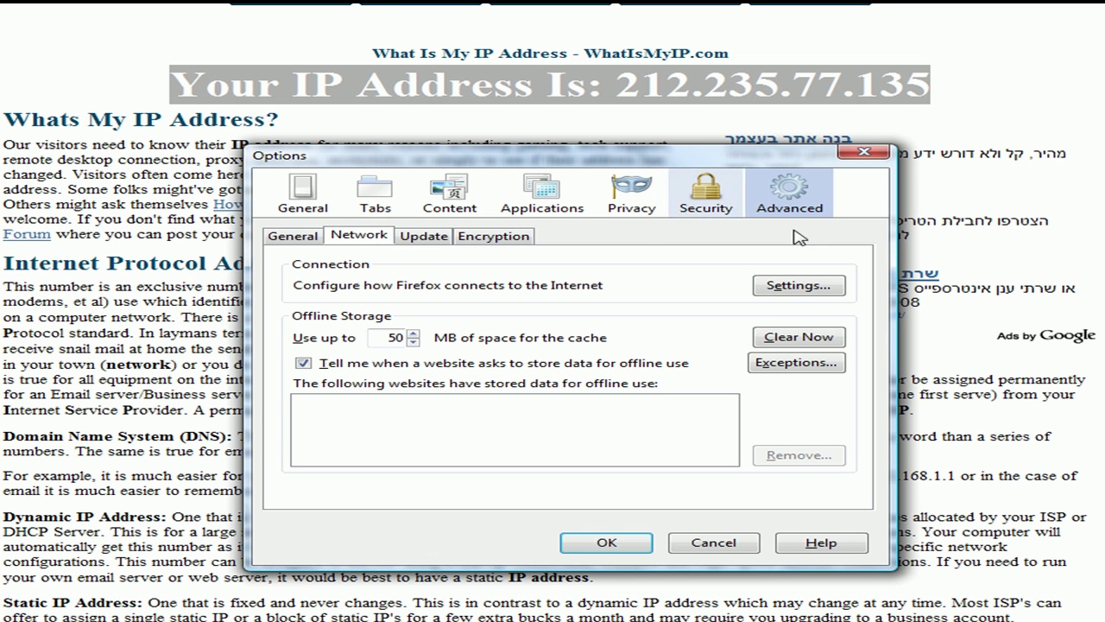
left_click(361, 239)
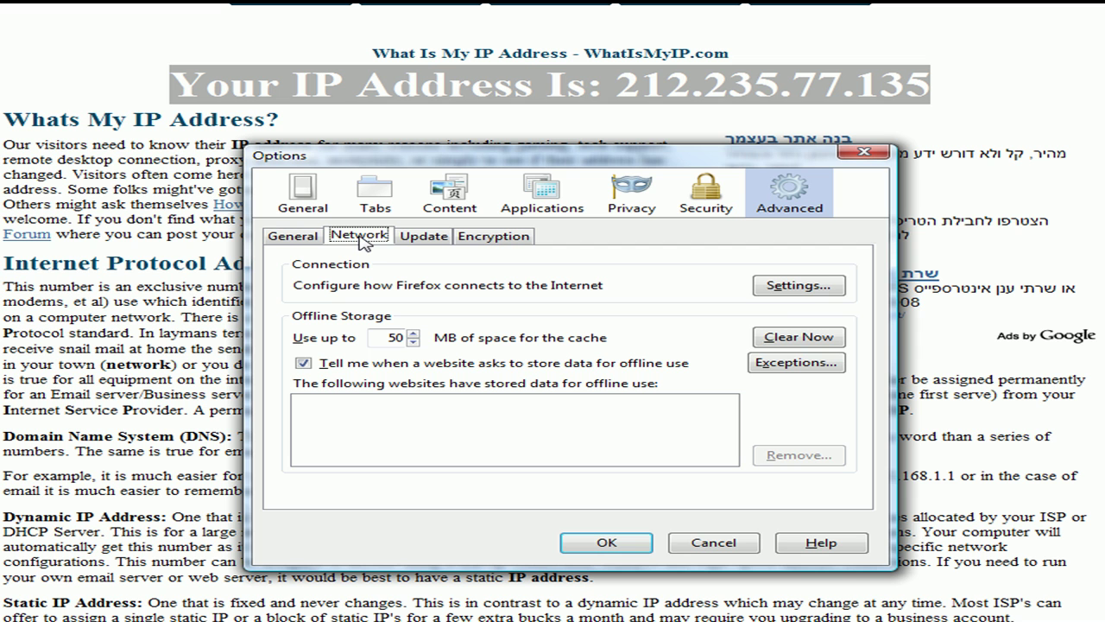
left_click(794, 286)
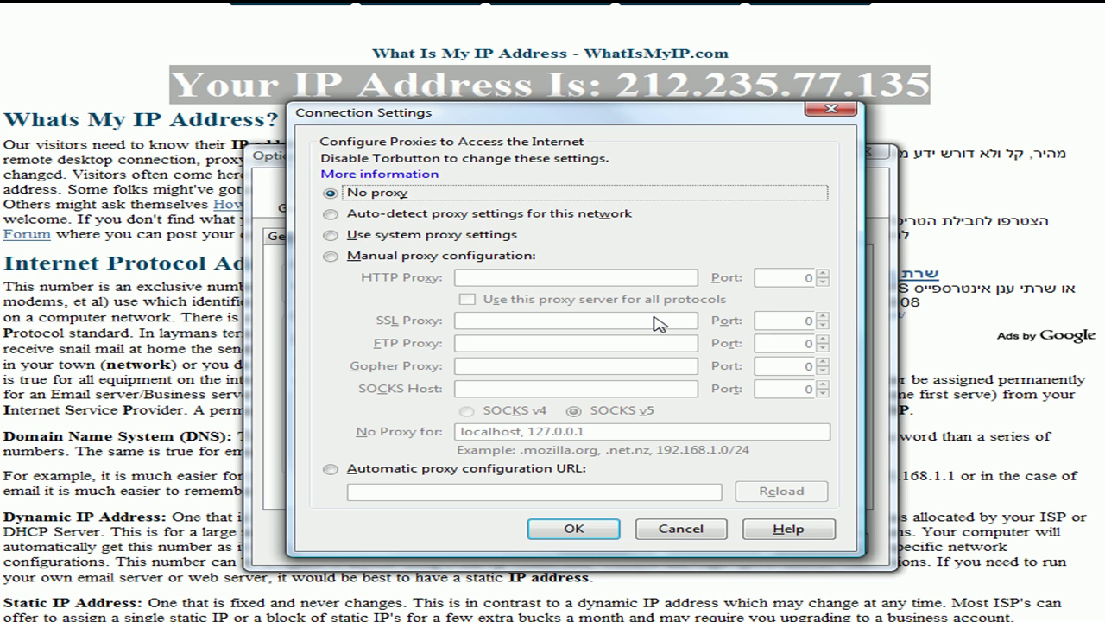
left_click(363, 261)
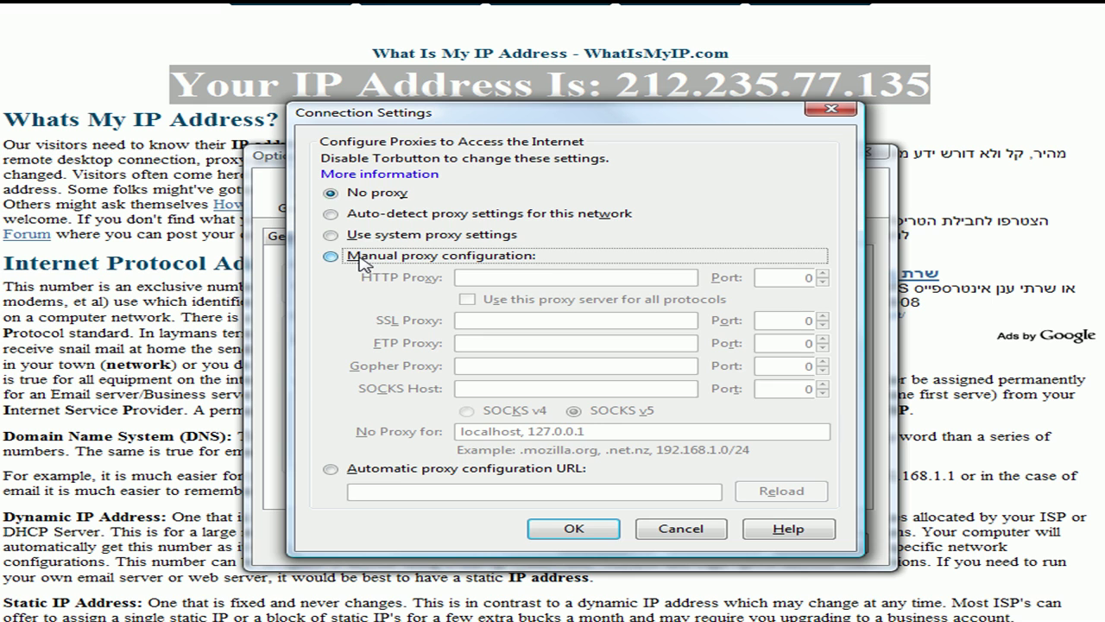
left_click(503, 277)
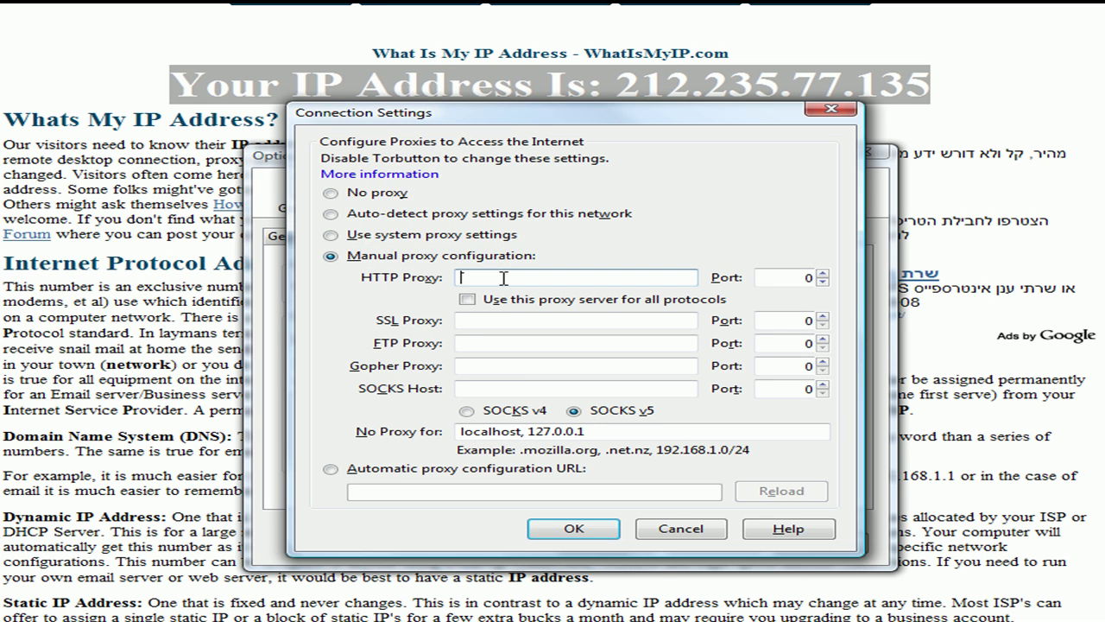
type("77.12363.113")
key("Tab")
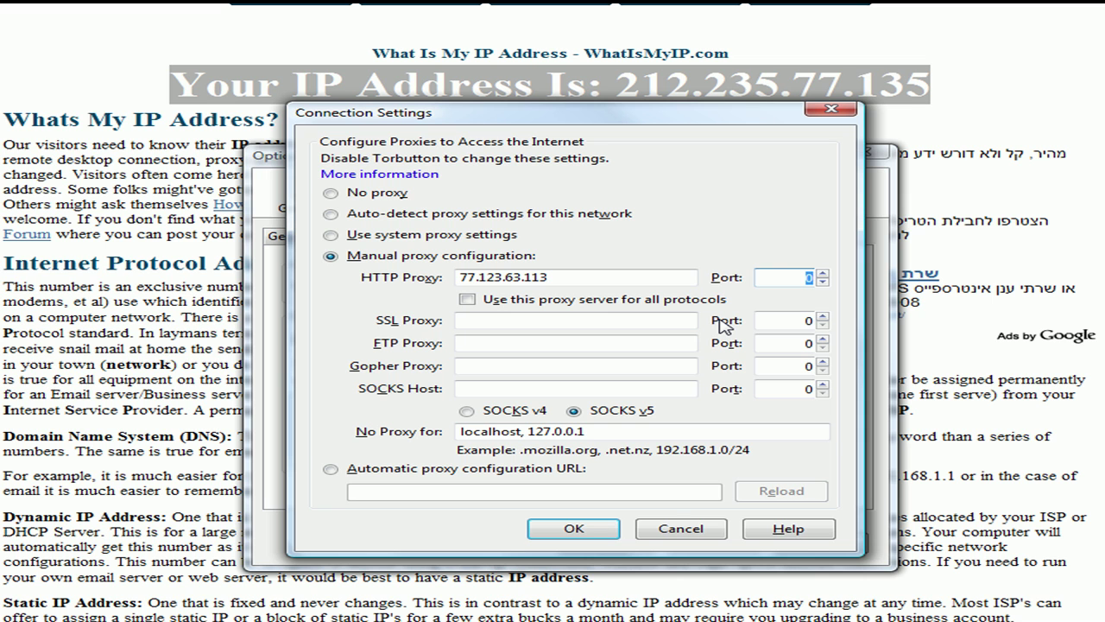
type("3128")
left_click(580, 530)
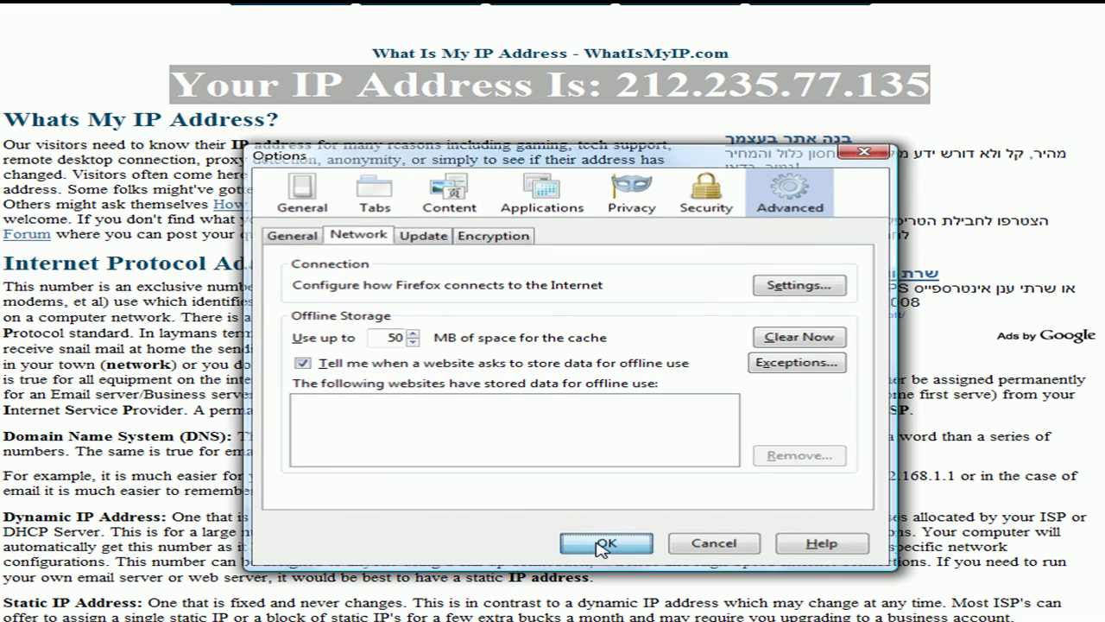
left_click(604, 544)
Clear the text selection and reload the WhatIsMyIP page to check the address through the proxy
left_click(520, 410)
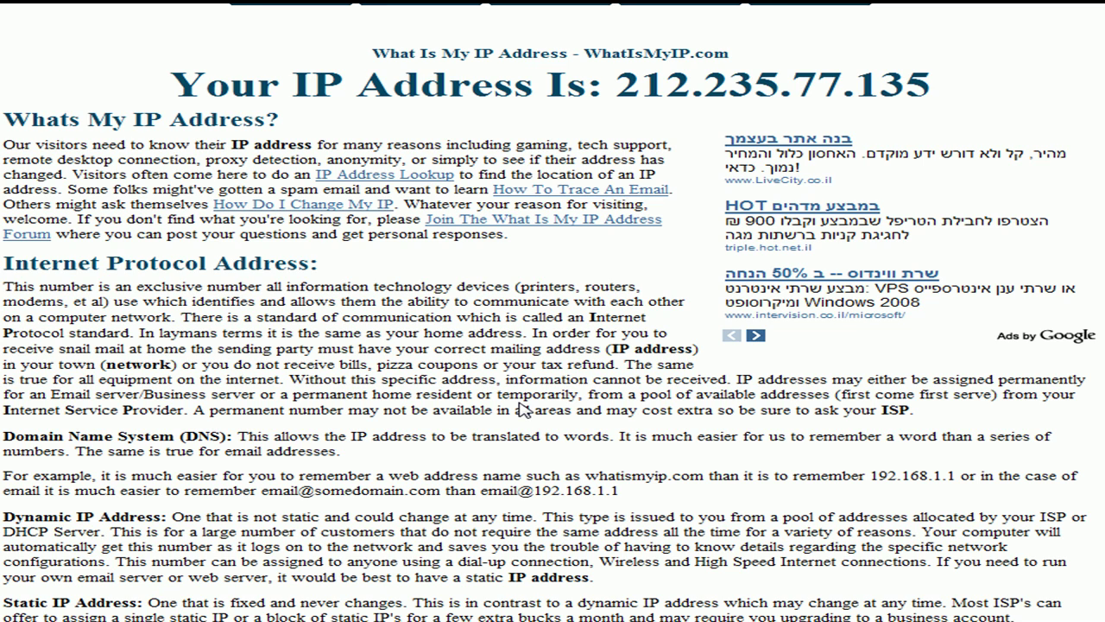
key("F5")
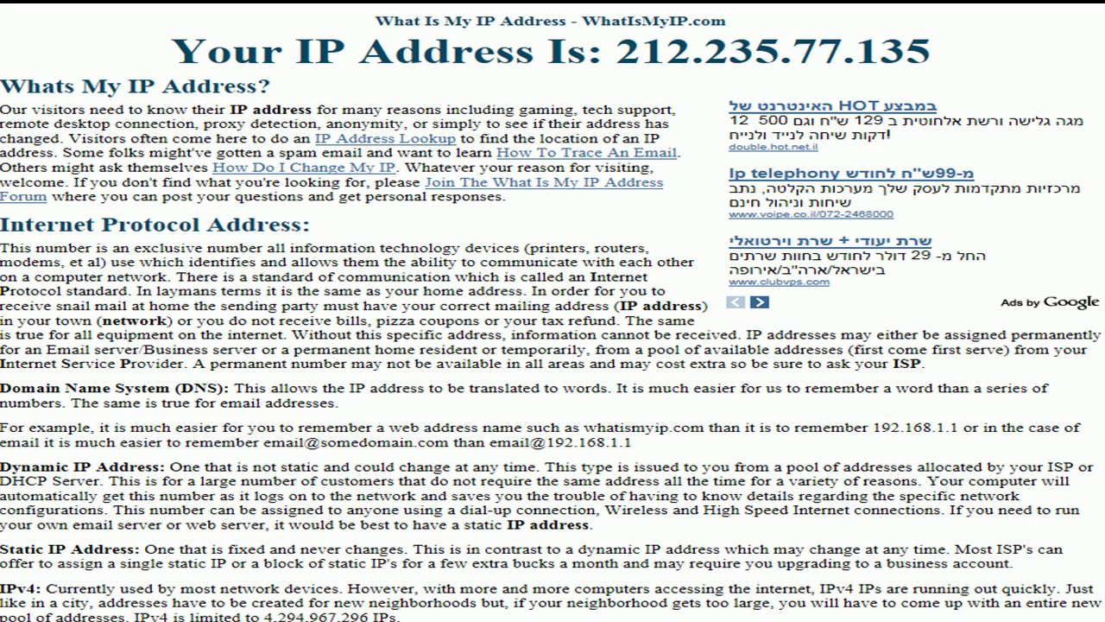
In Internet Explorer, enable a LAN proxy server with address 77.91.153.53 and port 8080, and apply the settings
left_click_drag(4, 129, 691, 127)
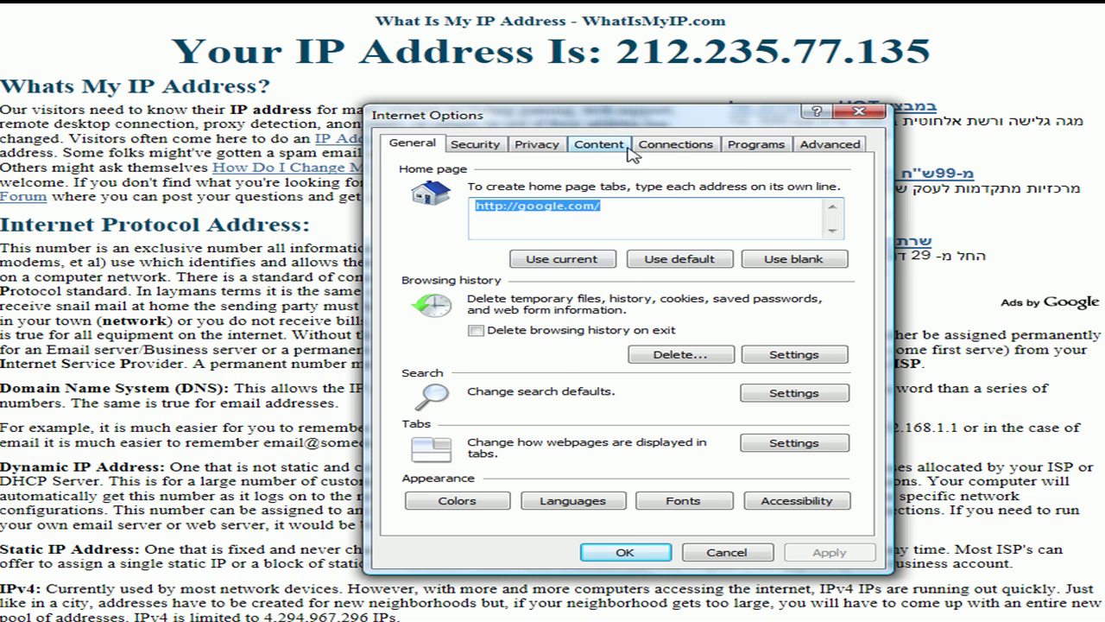
left_click(677, 146)
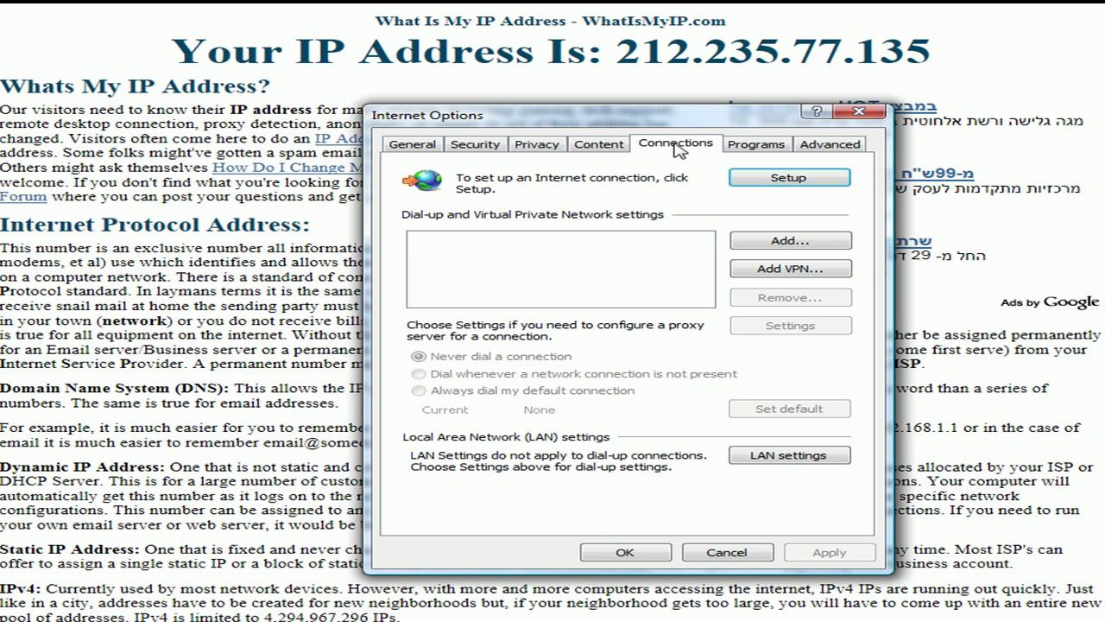
left_click(820, 458)
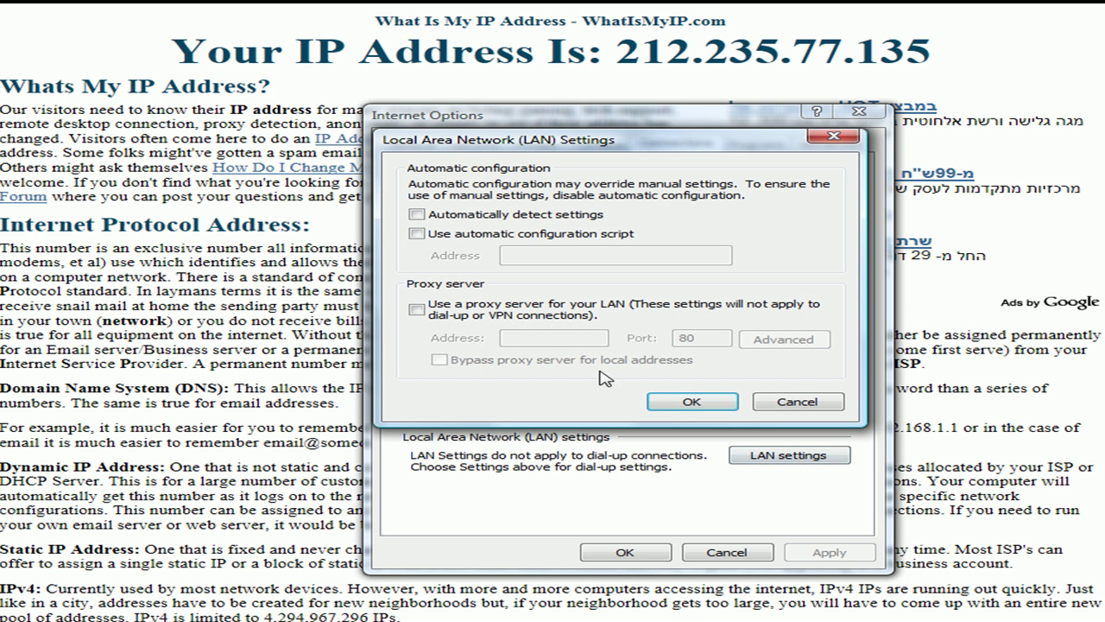
left_click(417, 309)
left_click(568, 336)
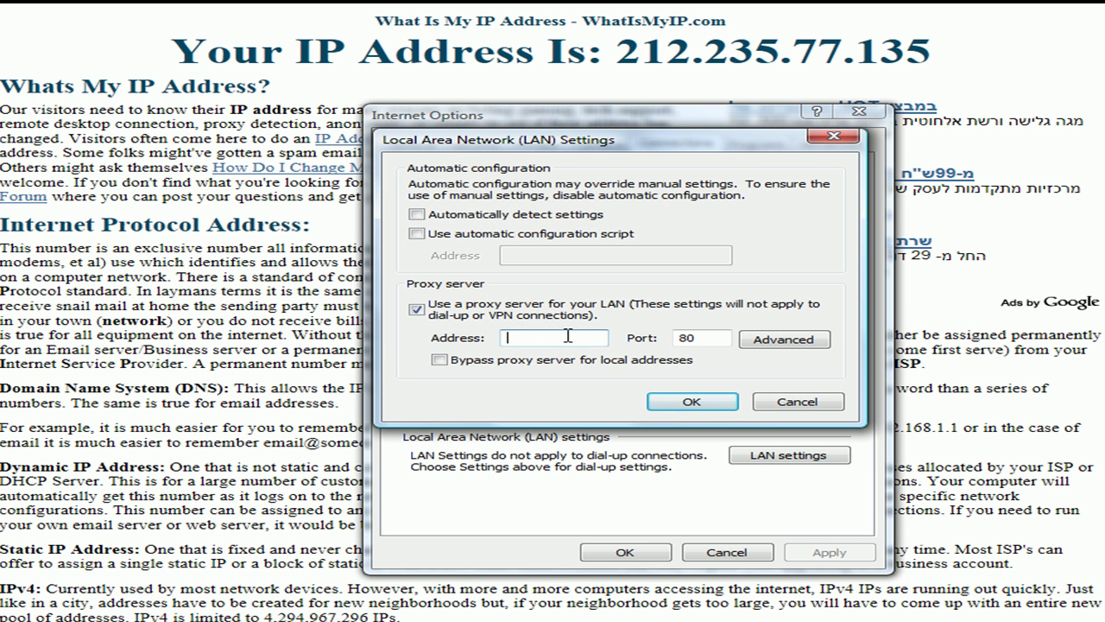
type("77.91.153.53")
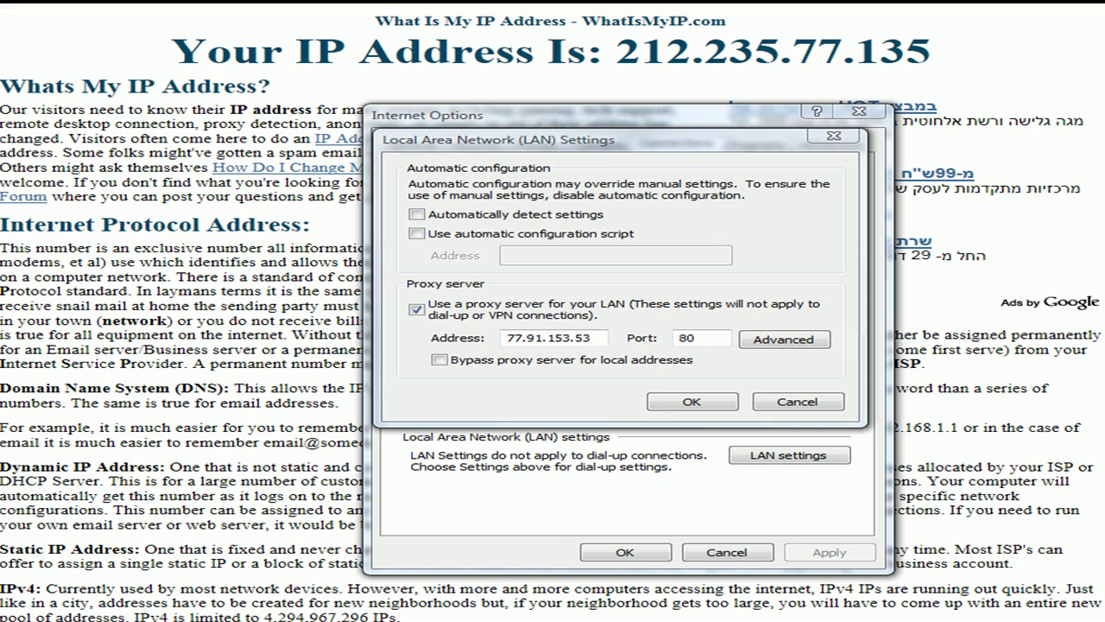
left_click(714, 336)
type("80")
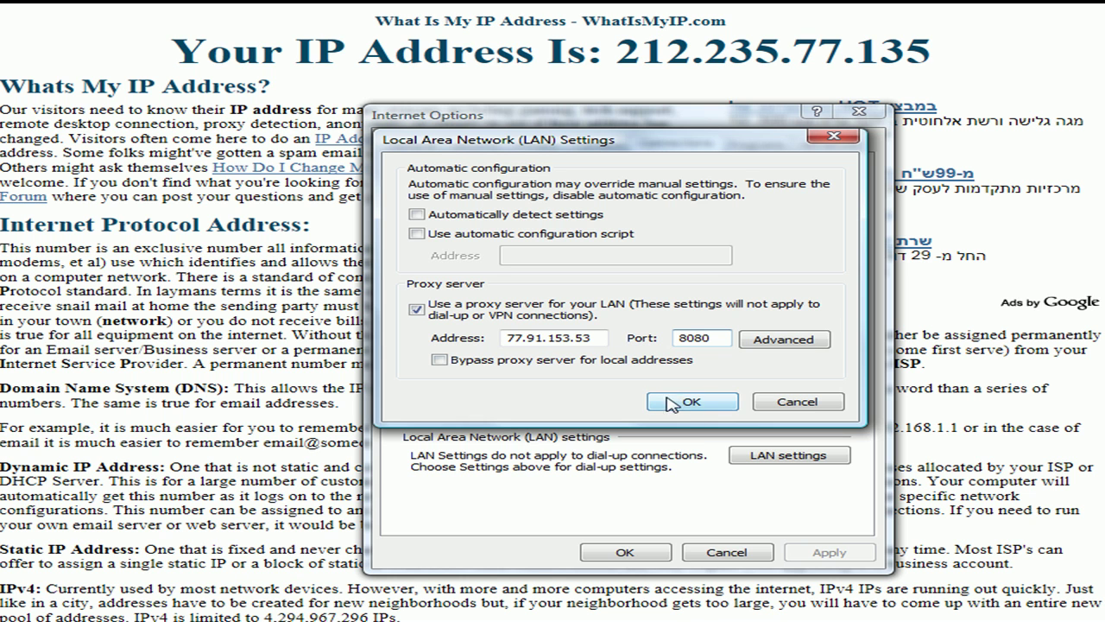
left_click(691, 403)
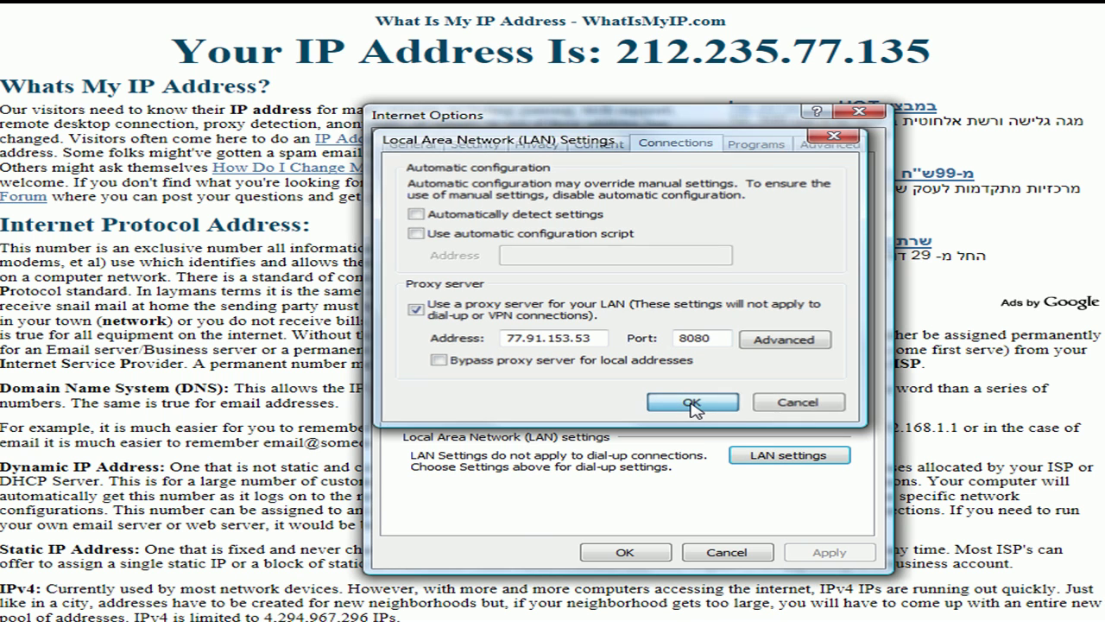
left_click(624, 552)
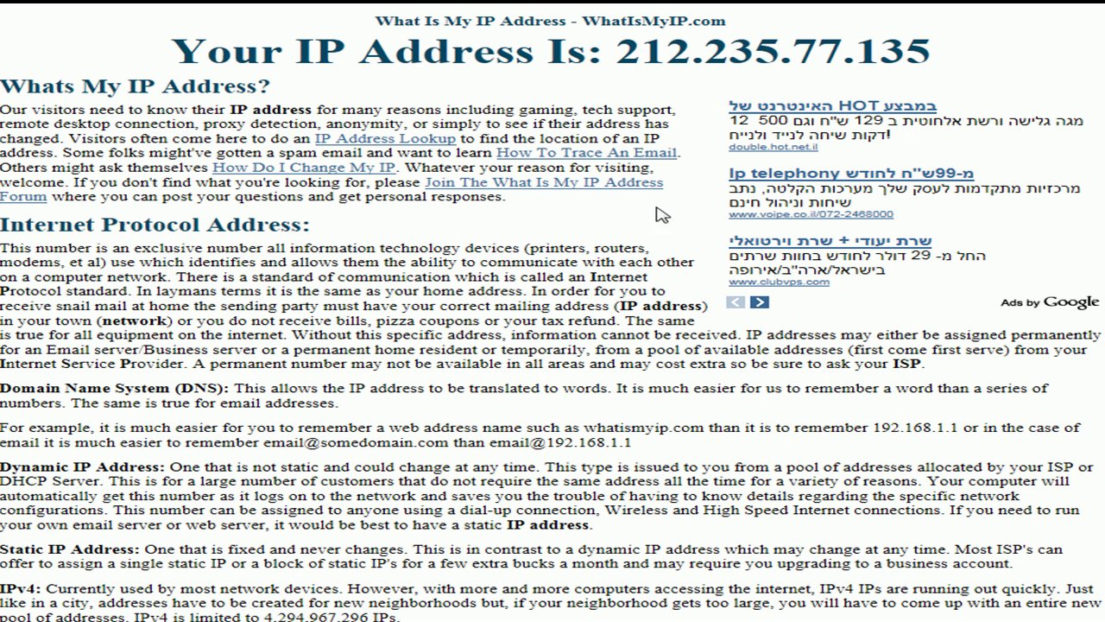
Reload the WhatIsMyIP page to compare the IP address before and after, and switch back to SharePro's Proxy Master
left_click_drag(926, 50, 169, 52)
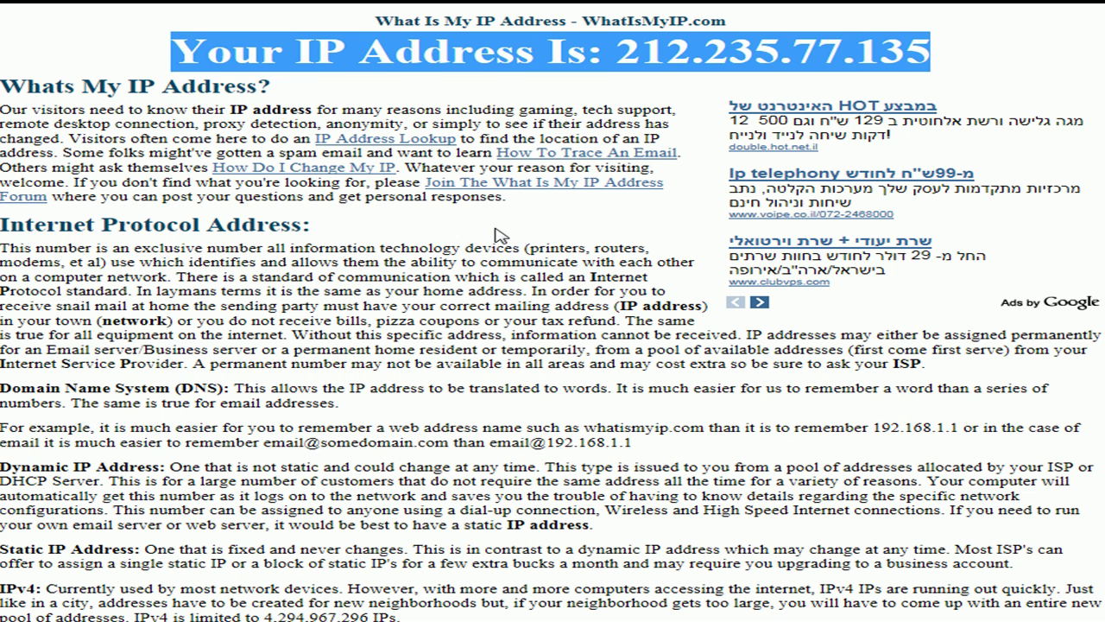
left_click(492, 278)
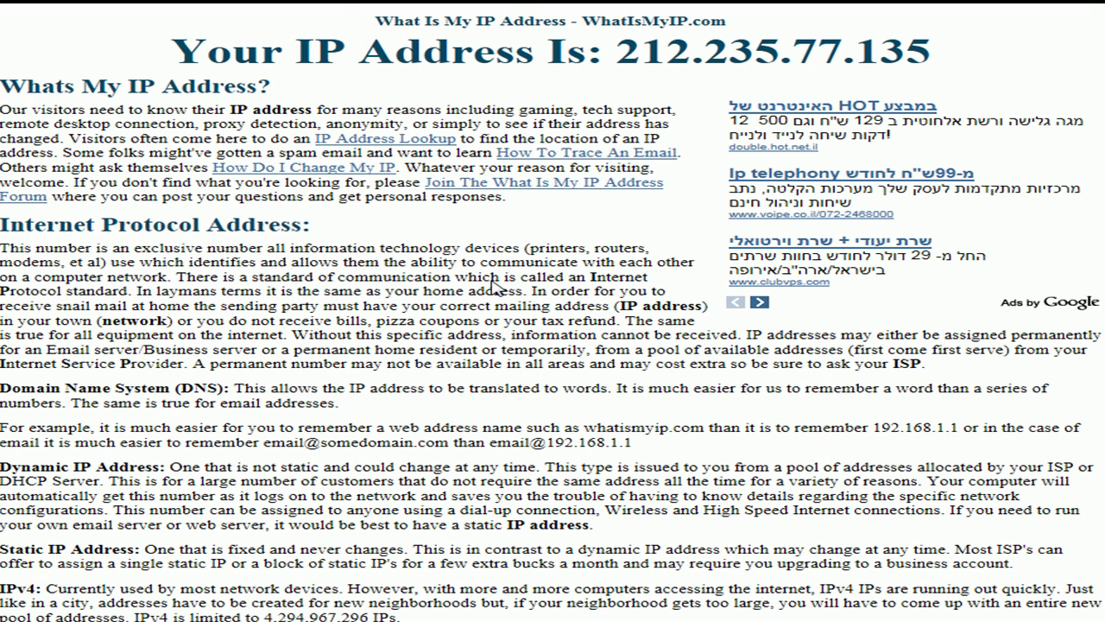
key("F5")
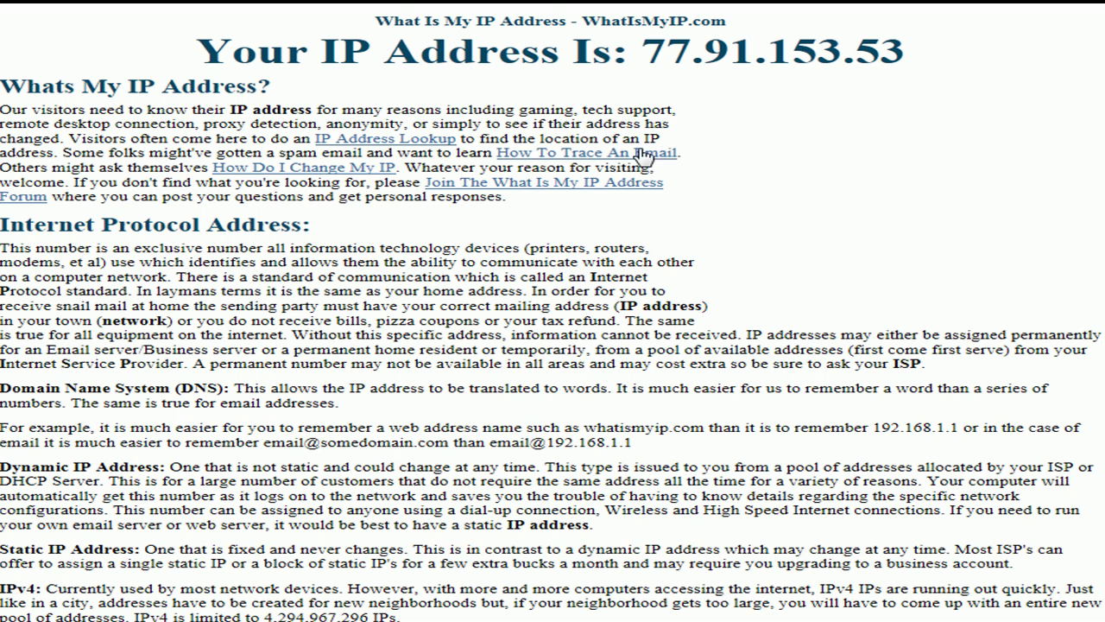
left_click_drag(919, 58, 239, 58)
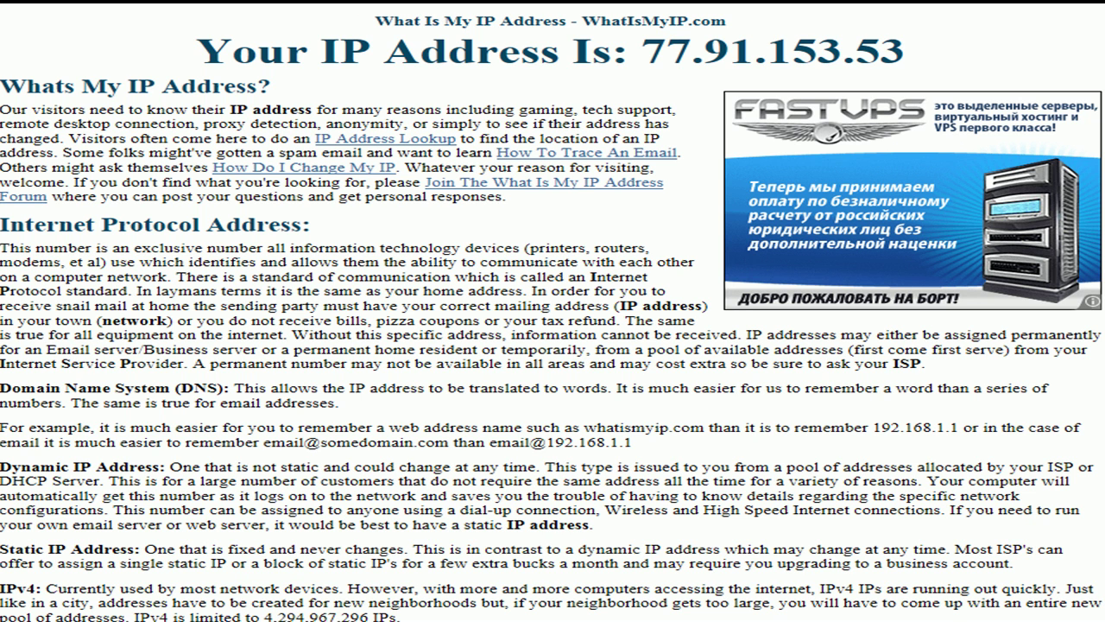
triple_click(550, 52)
key("alt+Tab")
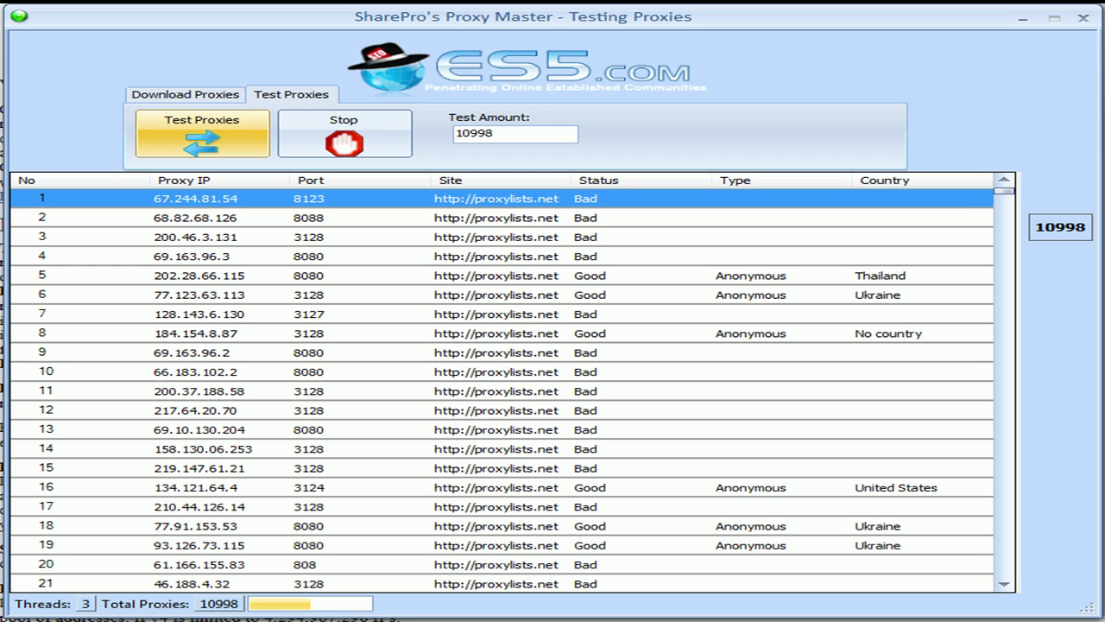